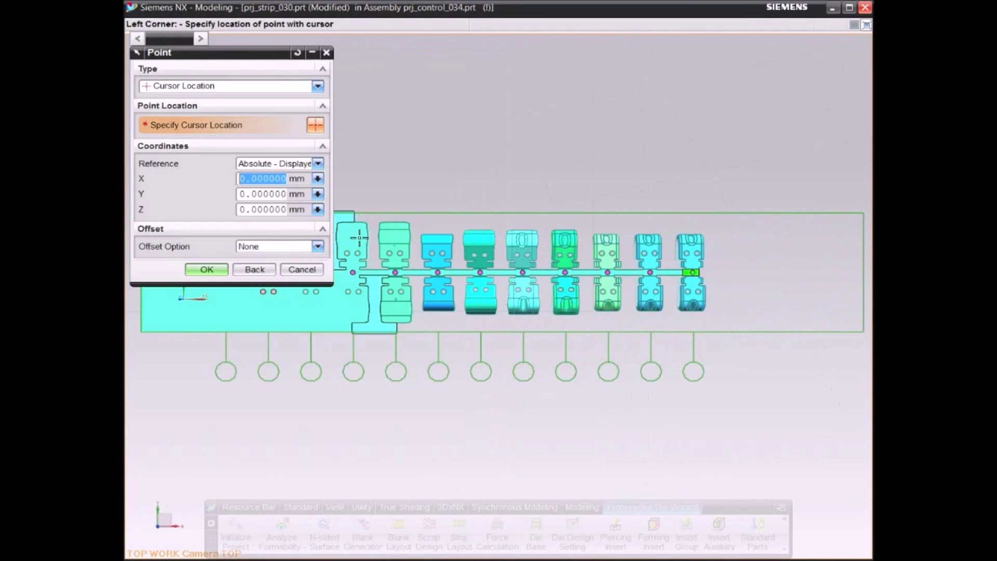
Pick two opposite corner points around the strip layout to define the die base work area.
left_click(264, 59)
left_click(201, 181)
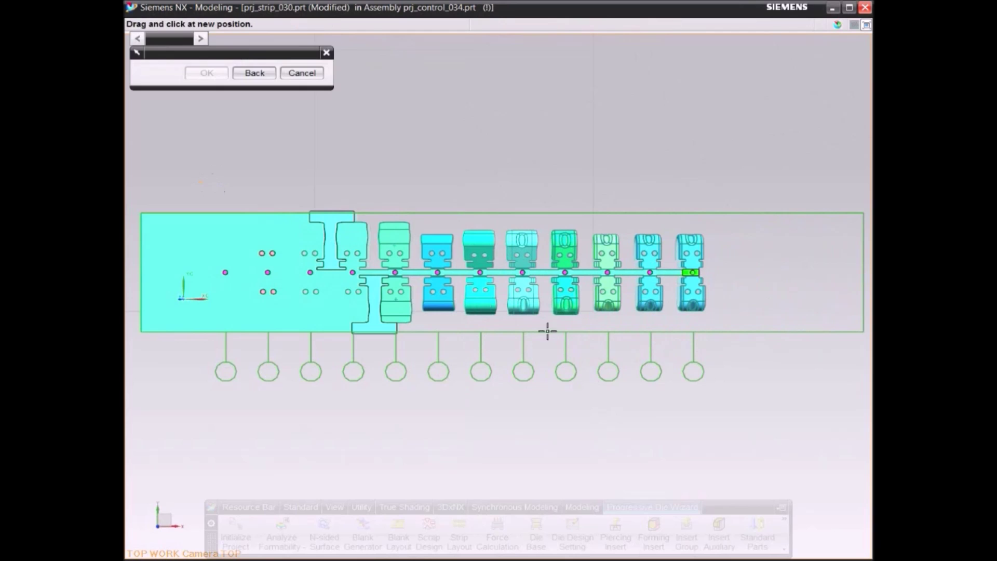
left_click(673, 375)
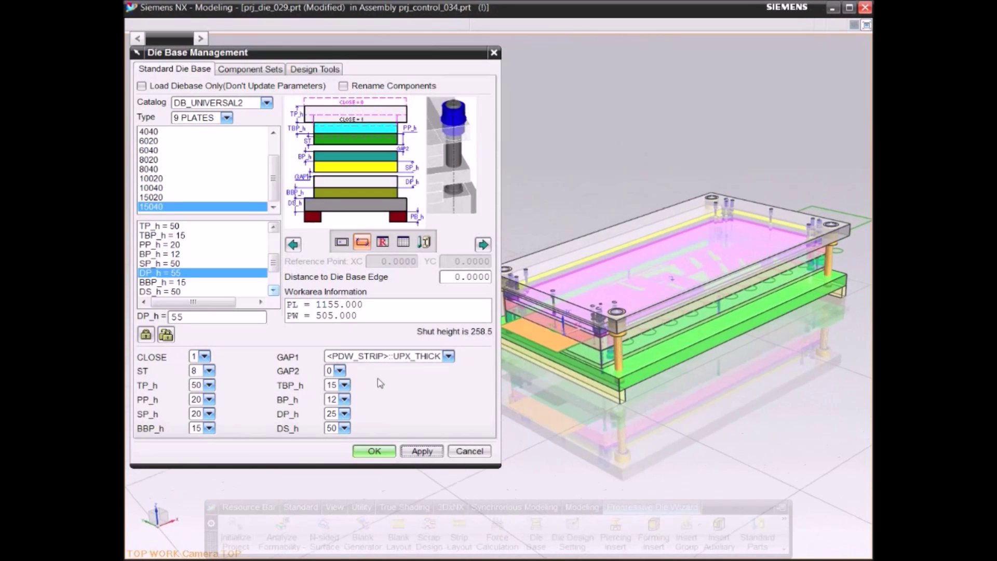
Split the whole sub-die base along the X direction at a location picked over the strip, with a 2 mm gap.
left_click(309, 74)
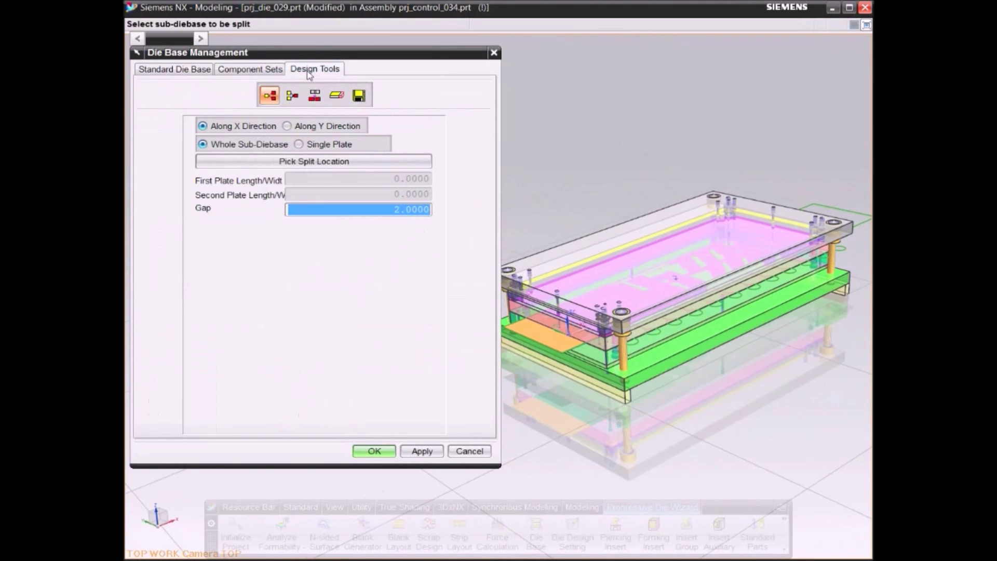
left_click(673, 327)
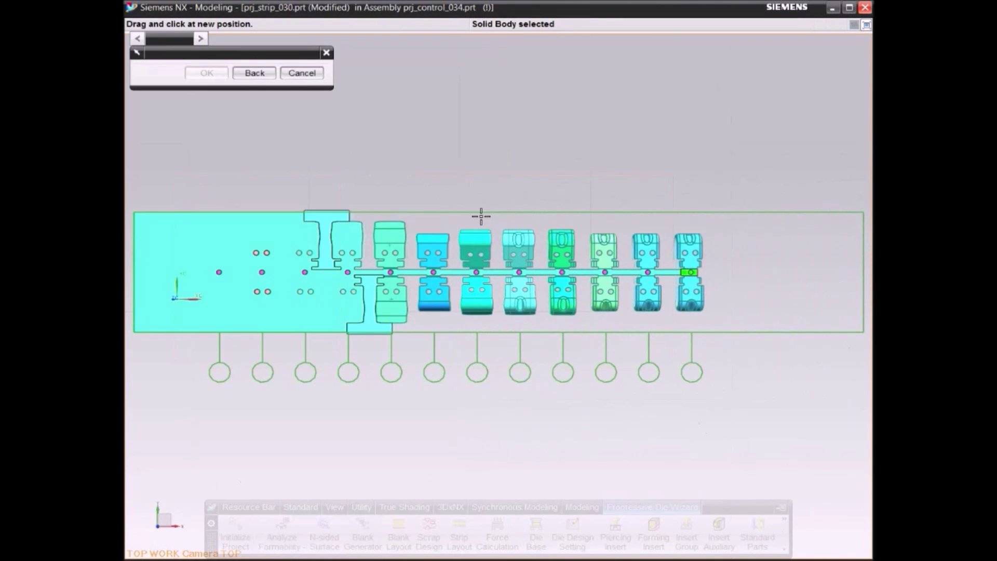
left_click(499, 268)
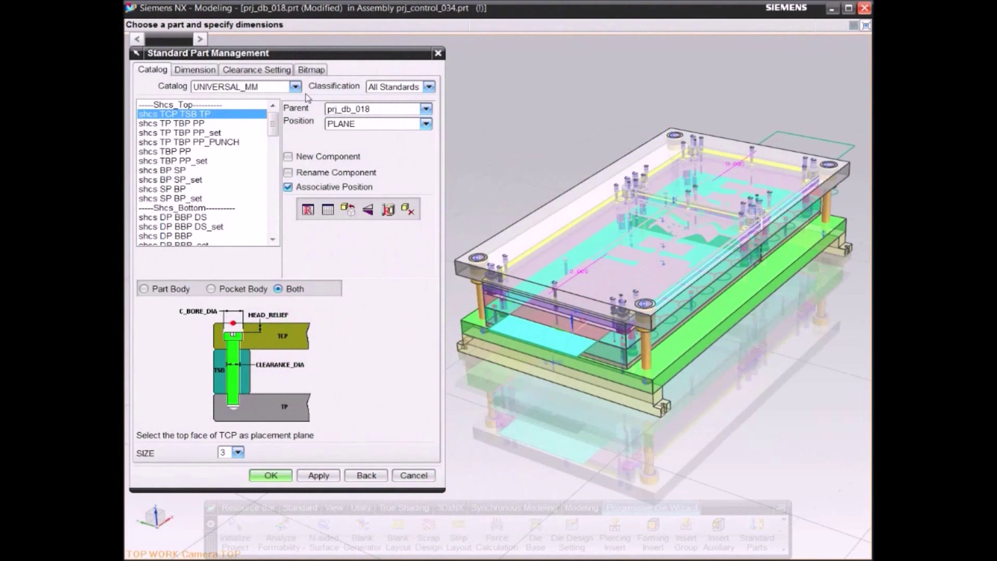
Choose the Parallel Bar from the DIE_PLATE_MM standard part catalog and select the existing bar beneath the near end of the die.
left_click(295, 87)
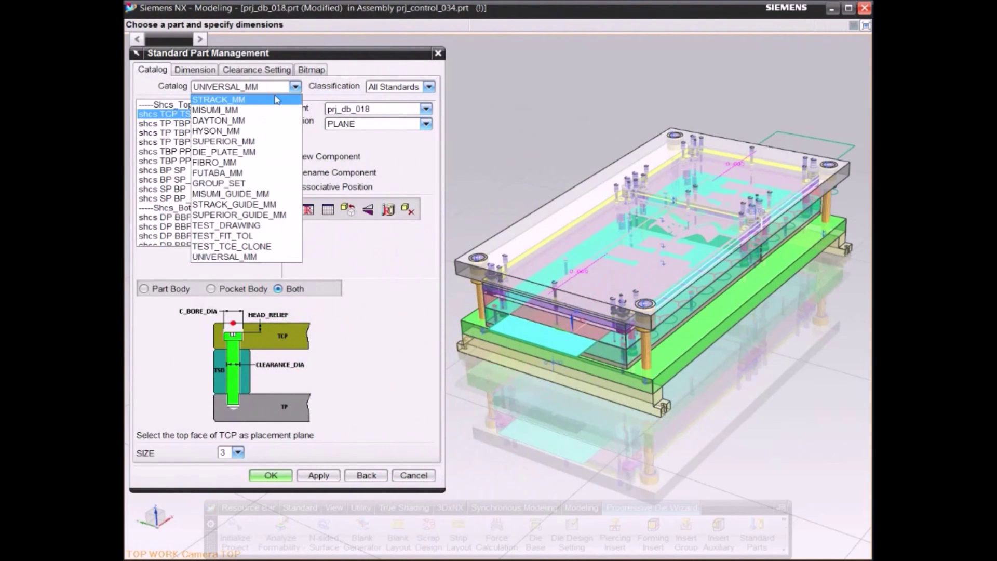
left_click(242, 151)
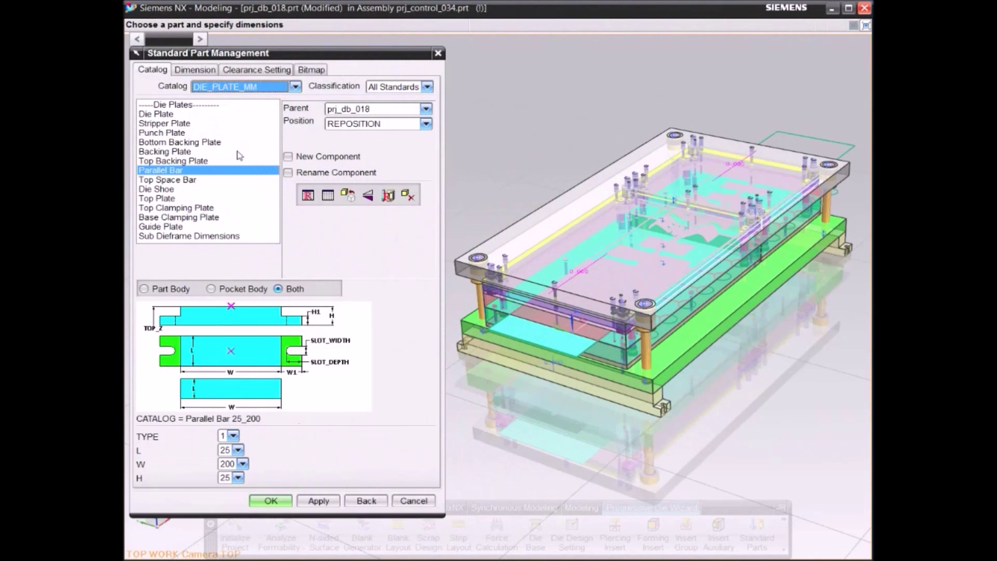
left_click(525, 372)
left_click(521, 387)
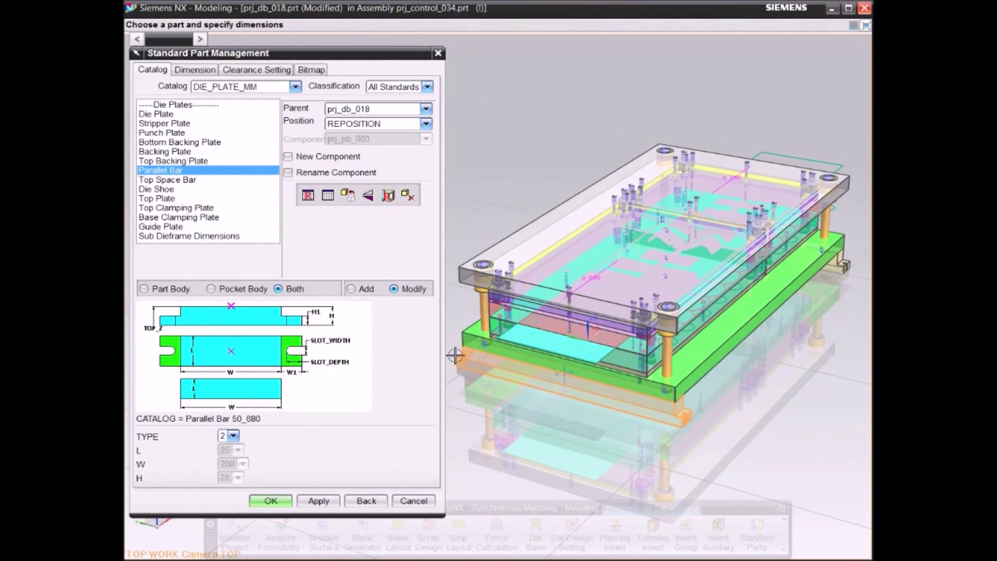
Add another type 2 parallel bar at the default point and reposition it along the die's length beneath the die shoe.
left_click(270, 501)
left_click(305, 432)
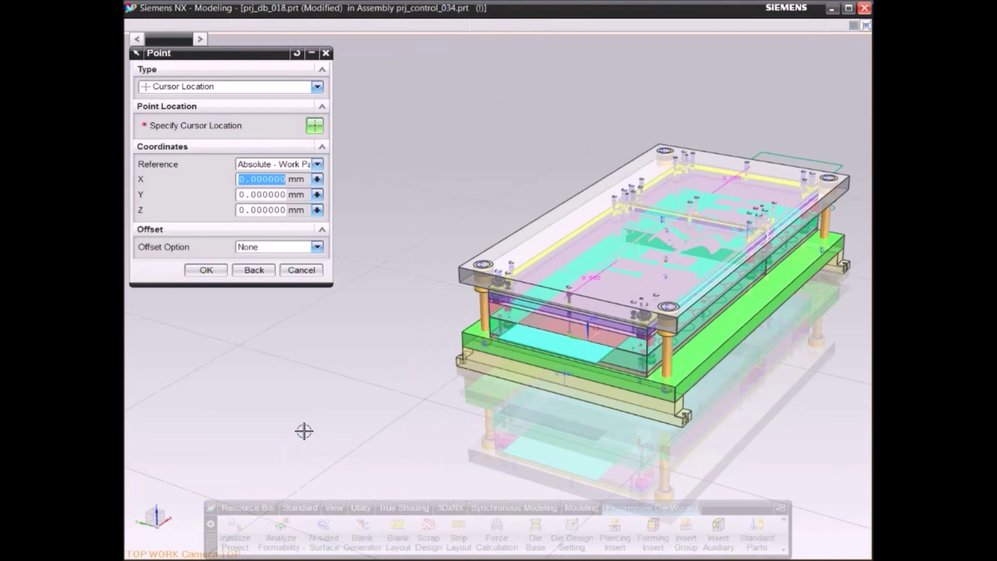
left_click(215, 272)
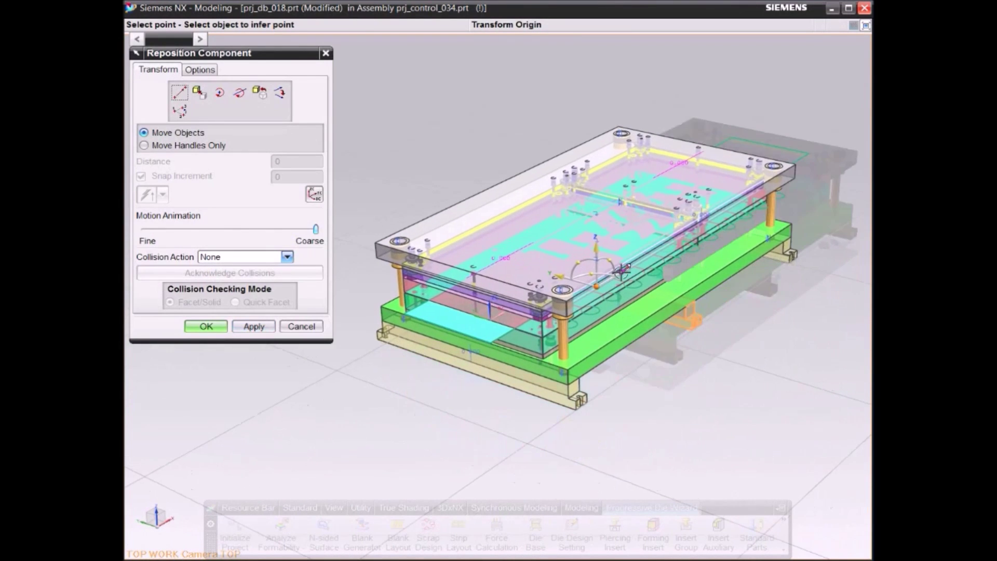
left_click_drag(629, 266, 644, 257)
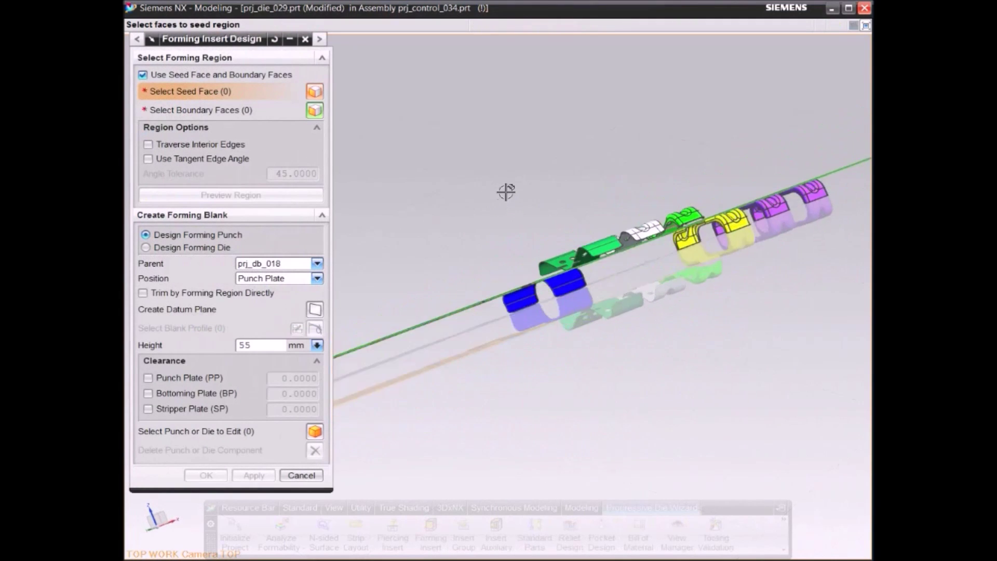
Define the forming region on the green part with seed and boundary faces, and set up a forming die with parent prj_die_029.
scroll(566, 254, "up", 5)
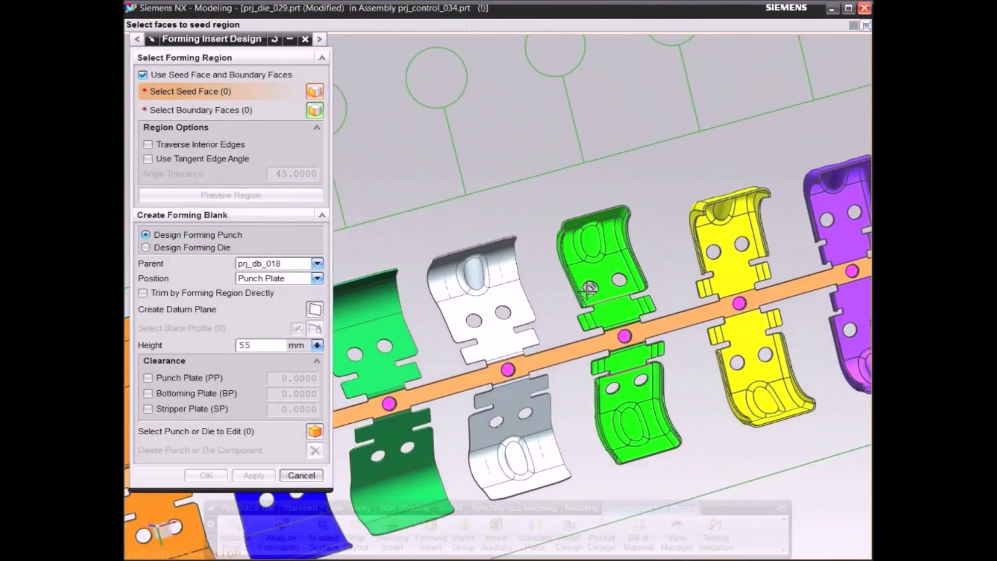
left_click(600, 357)
left_click(600, 356)
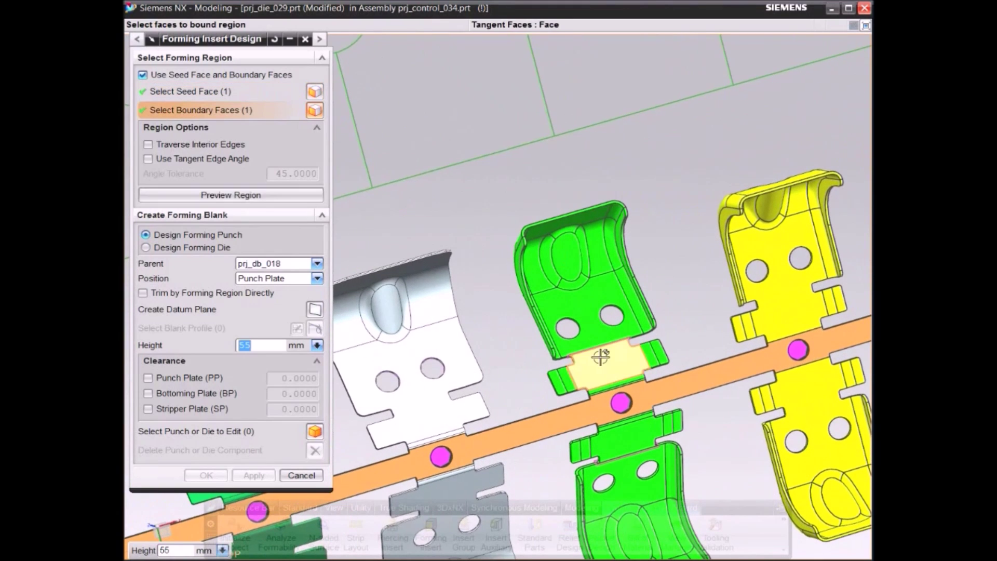
left_click(231, 194)
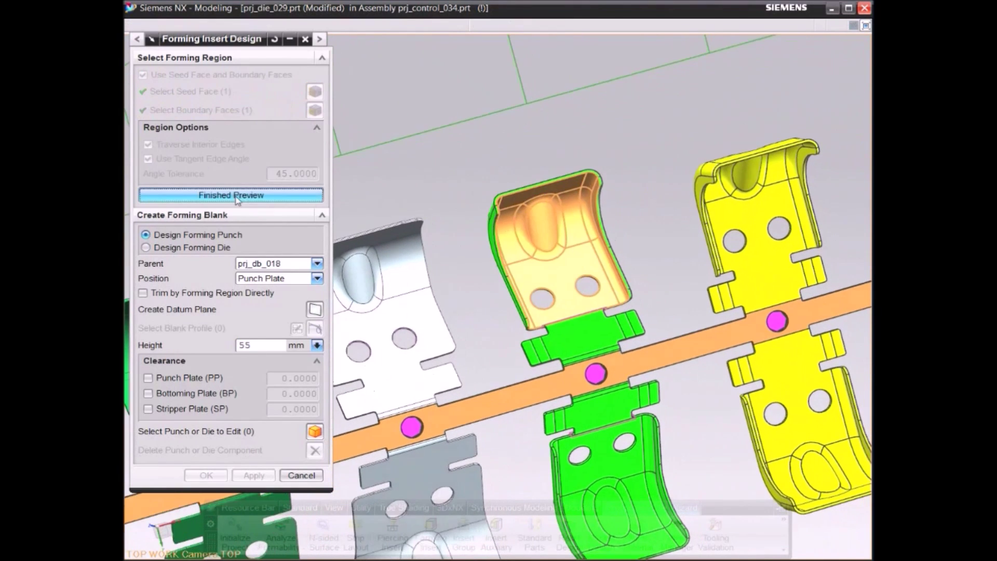
left_click(216, 248)
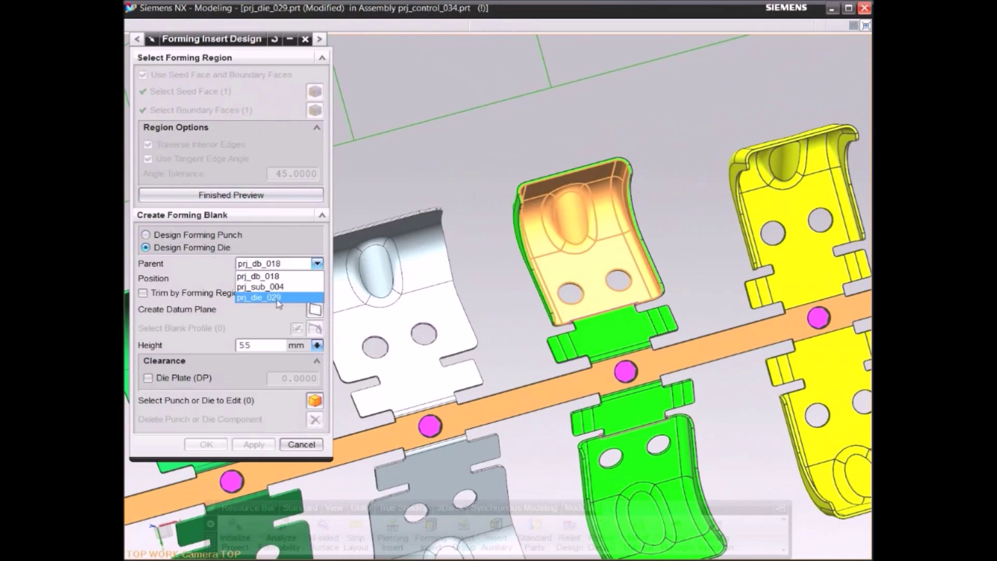
left_click(278, 300)
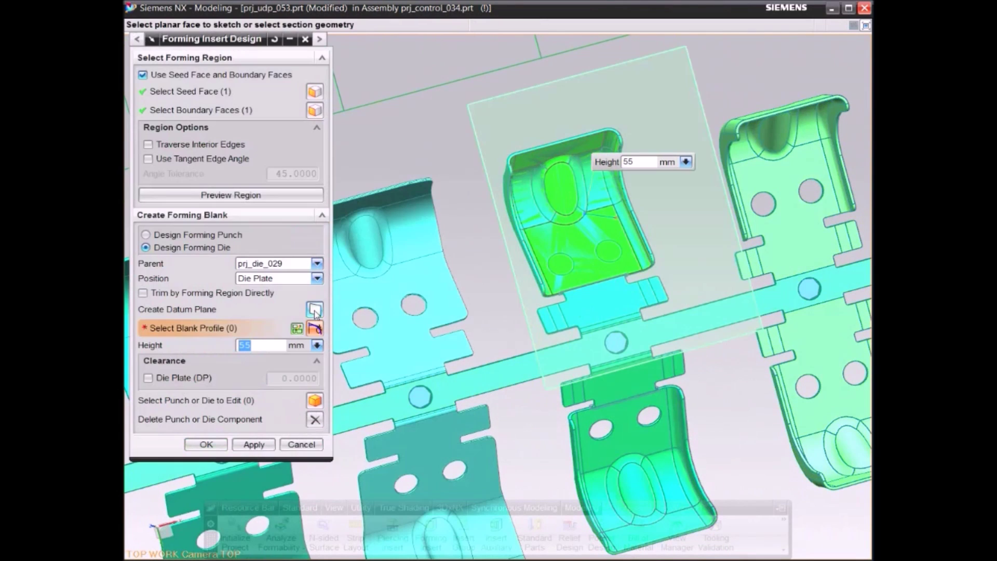
Sketch a rectangular blank profile about 83 mm wide around the forming region and create the 55 mm high forming die from it.
left_click(315, 327)
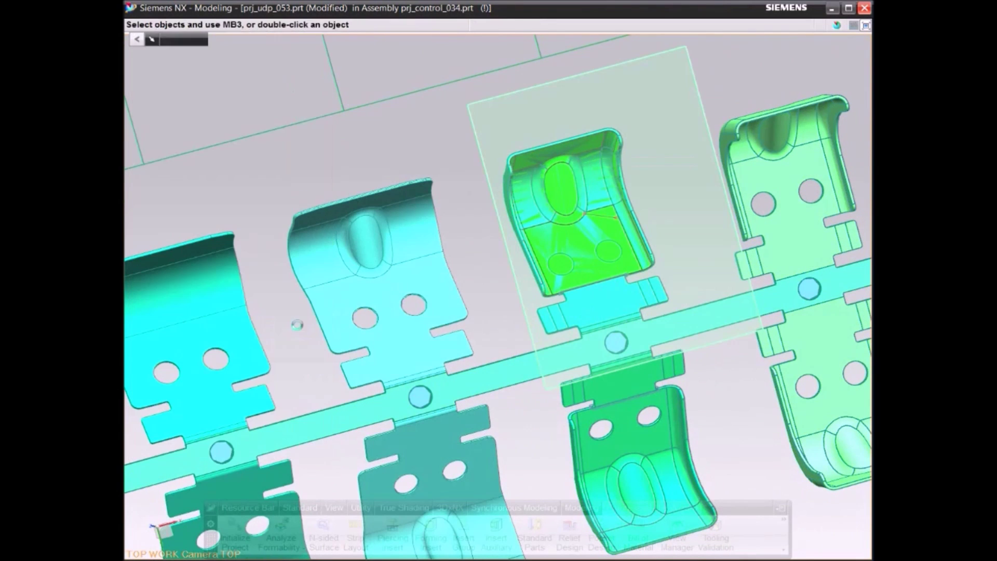
middle_click(479, 163)
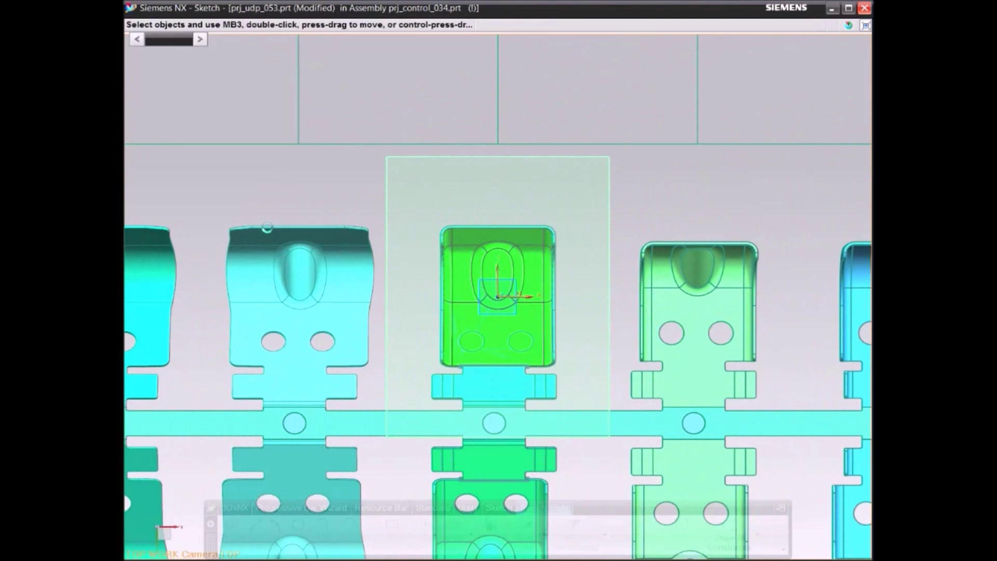
left_click(392, 528)
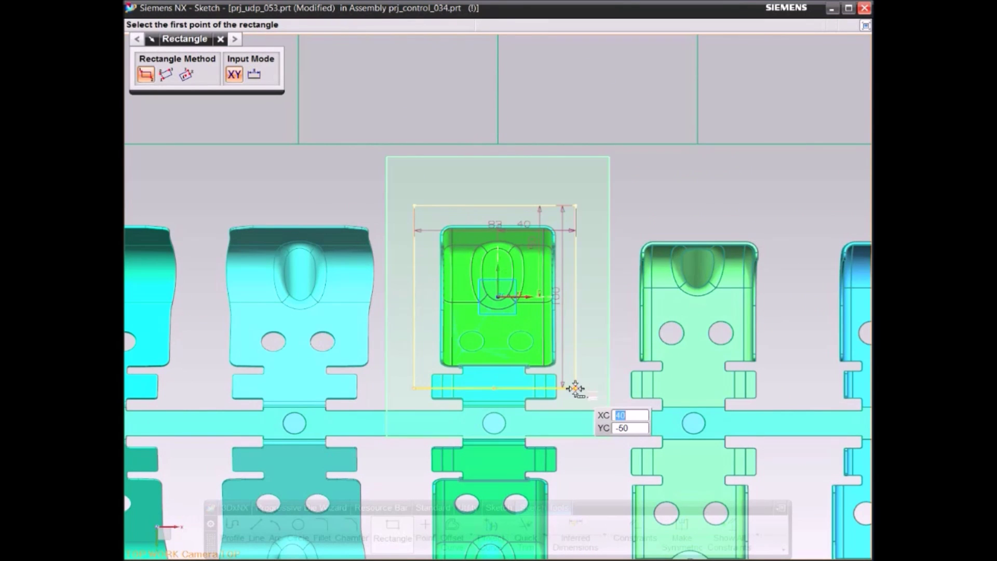
right_click(576, 388)
left_click(584, 393)
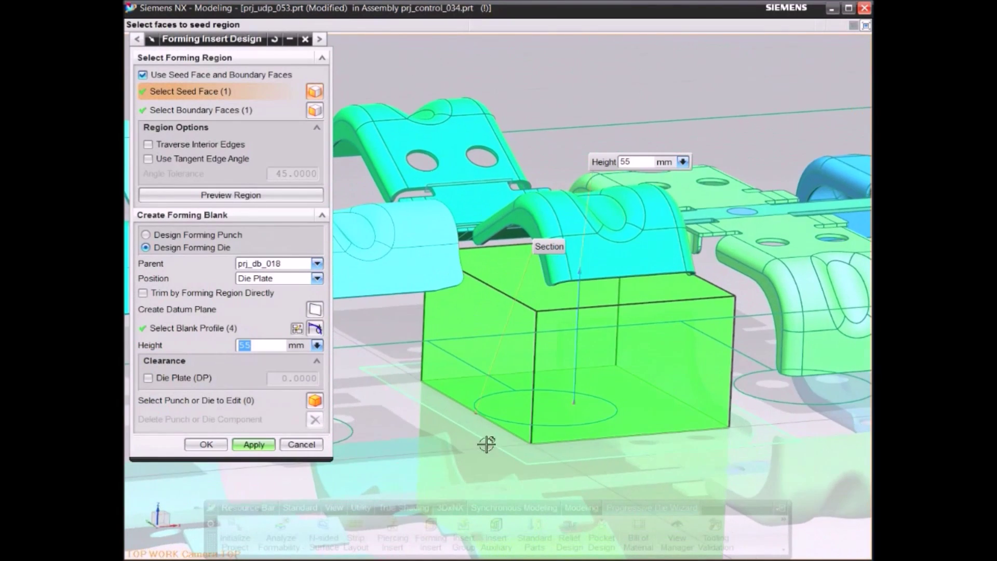
left_click(254, 445)
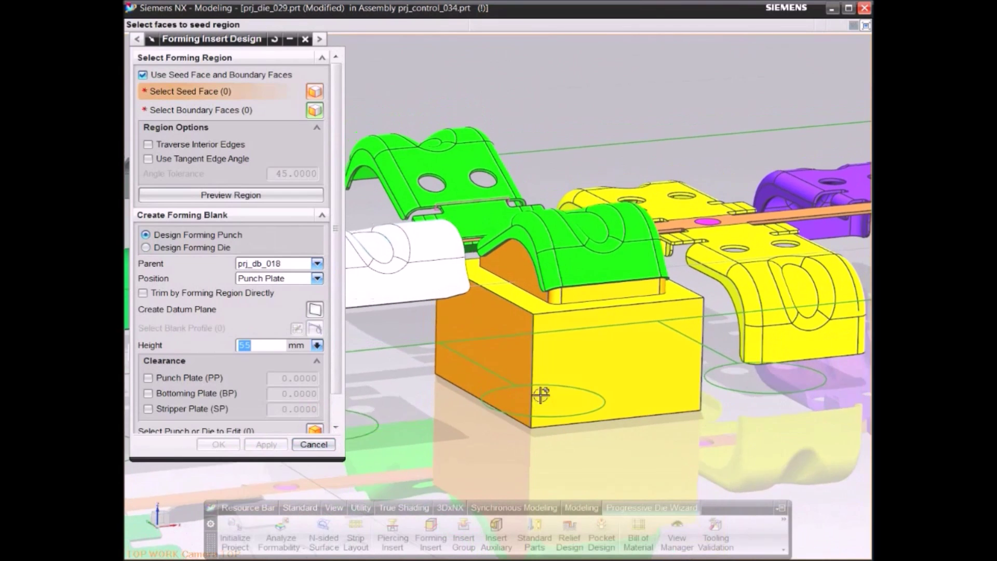
left_click(321, 445)
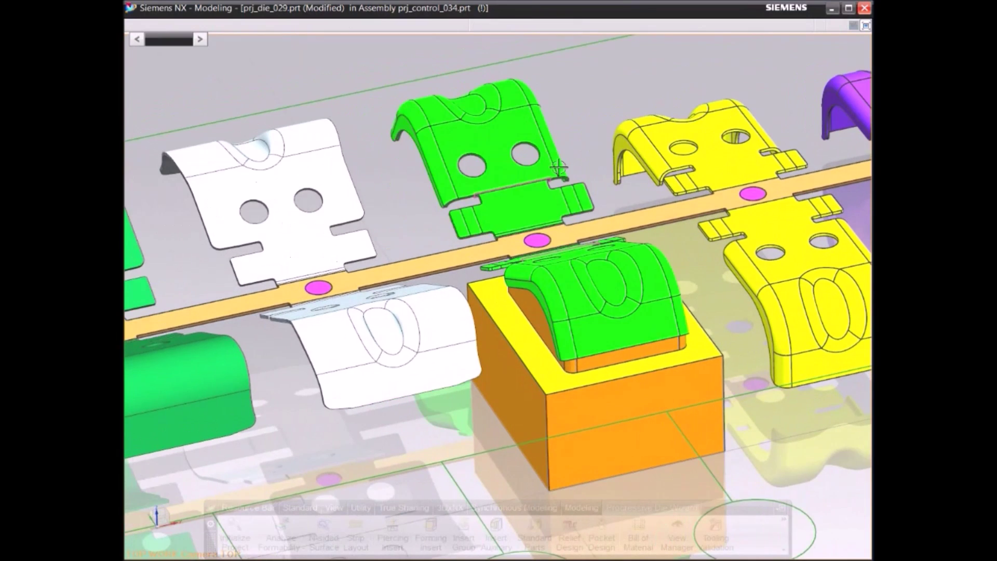
Open the View Manager, and add a flange shank with L 15, W 8 and H 40 to the cream-coloured punch at the last station.
left_click(677, 535)
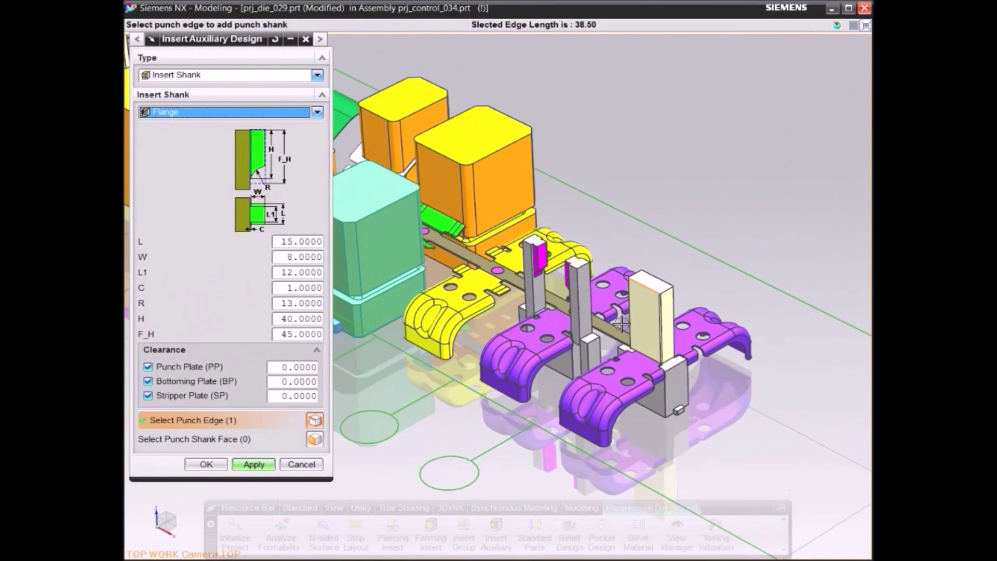
left_click(256, 465)
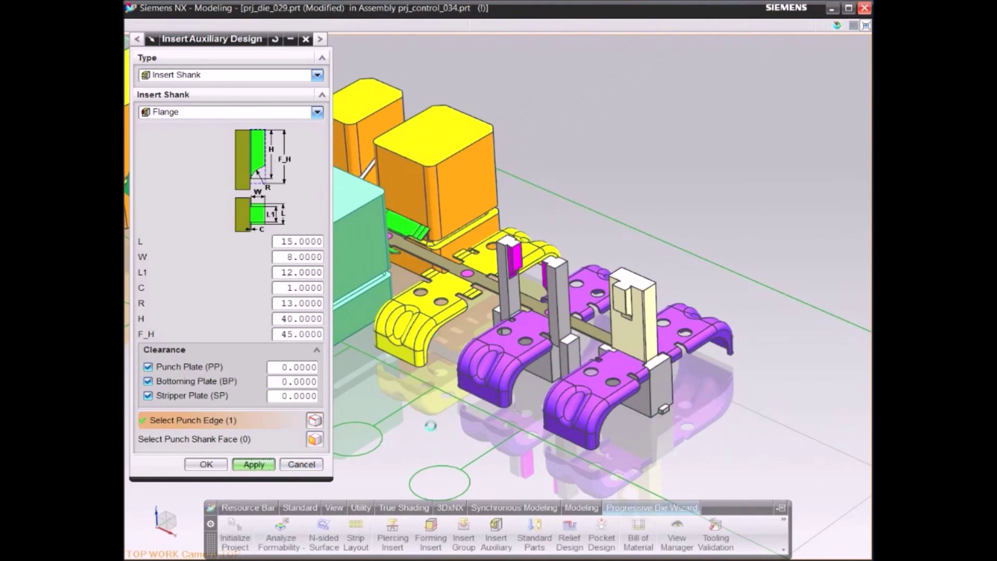
Add heel shanks with L 30, W 8 and H 10 to the upper edges of the teal forming insert and the neighbouring yellow-topped insert.
left_click(288, 112)
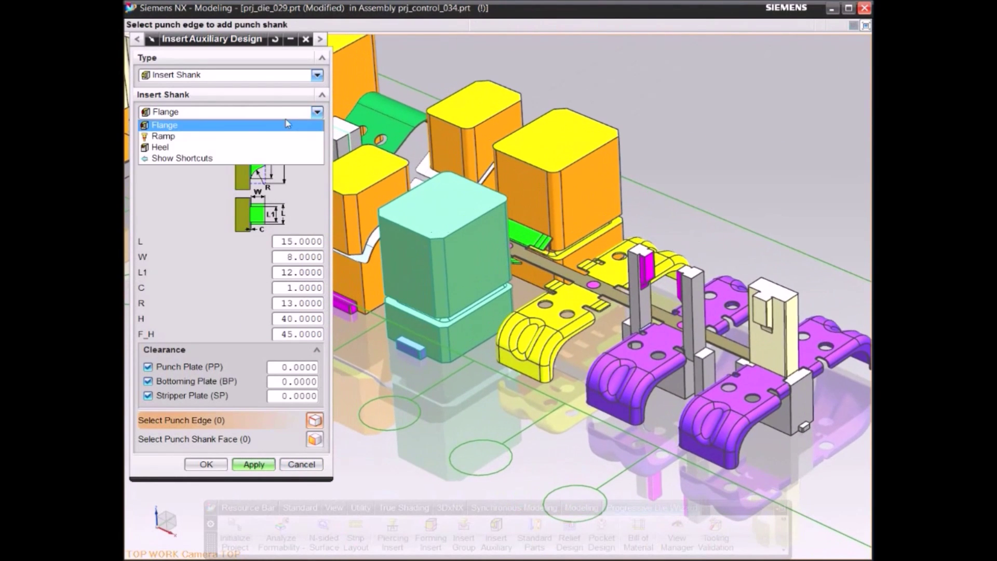
left_click(208, 147)
left_click(457, 256)
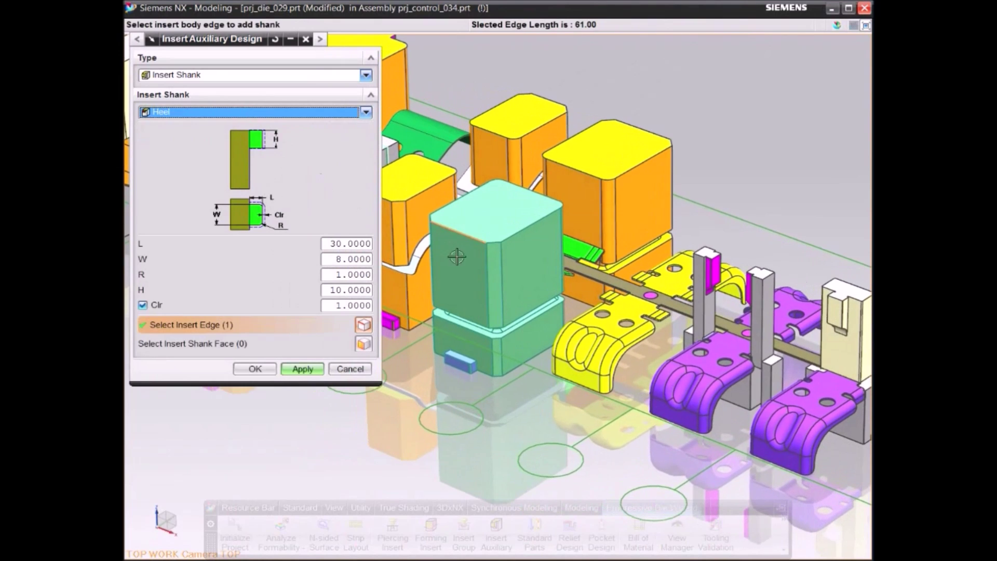
left_click(303, 369)
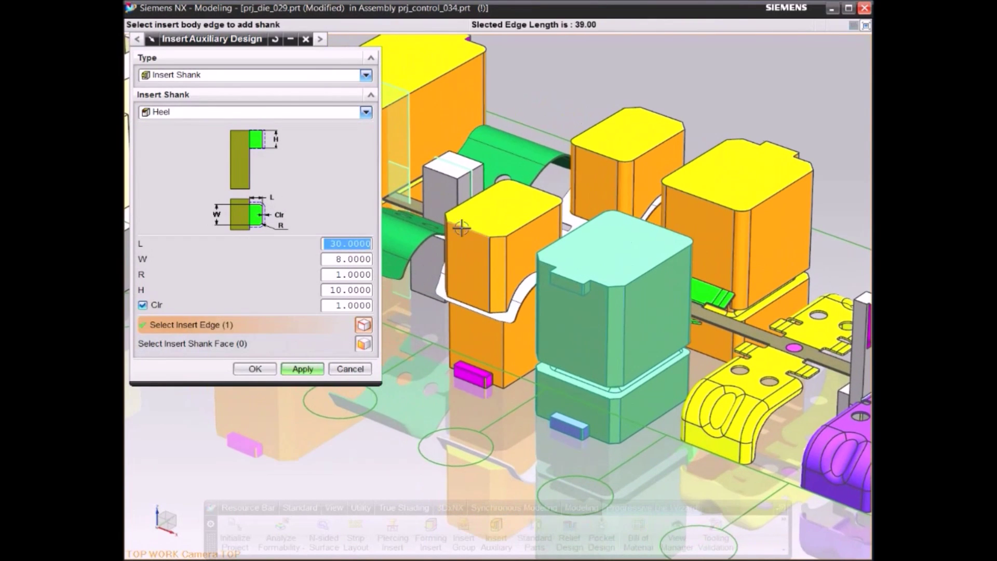
left_click(312, 369)
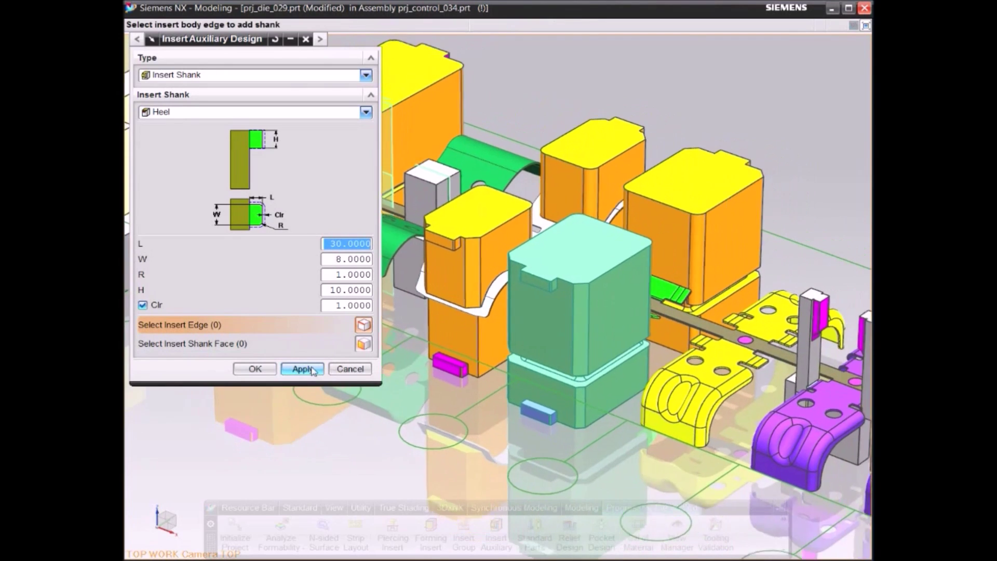
left_click(351, 368)
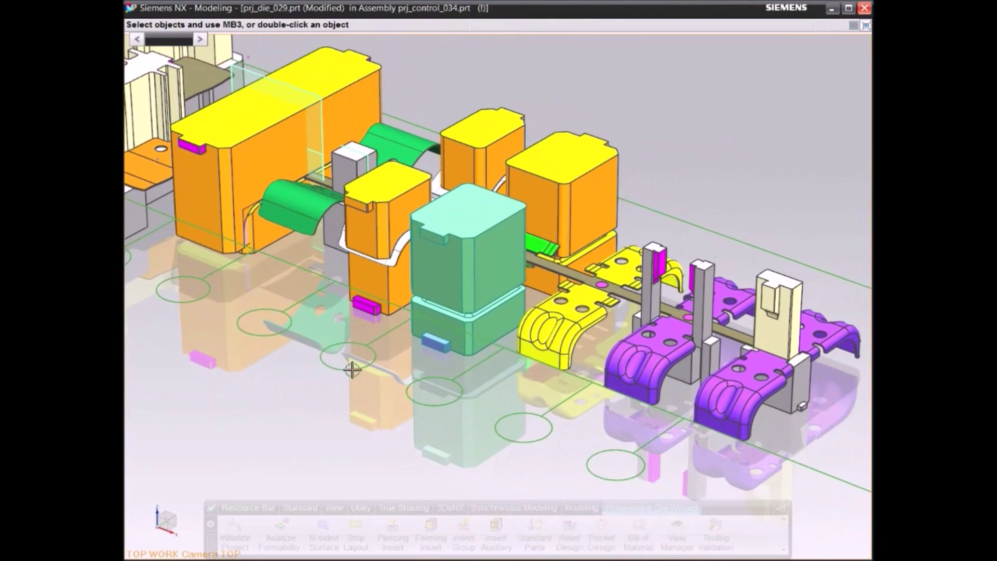
Create a bounding box relief around the near formed part beside the large inserts, with 0.1 clearance and 1 mm radius.
left_click(569, 530)
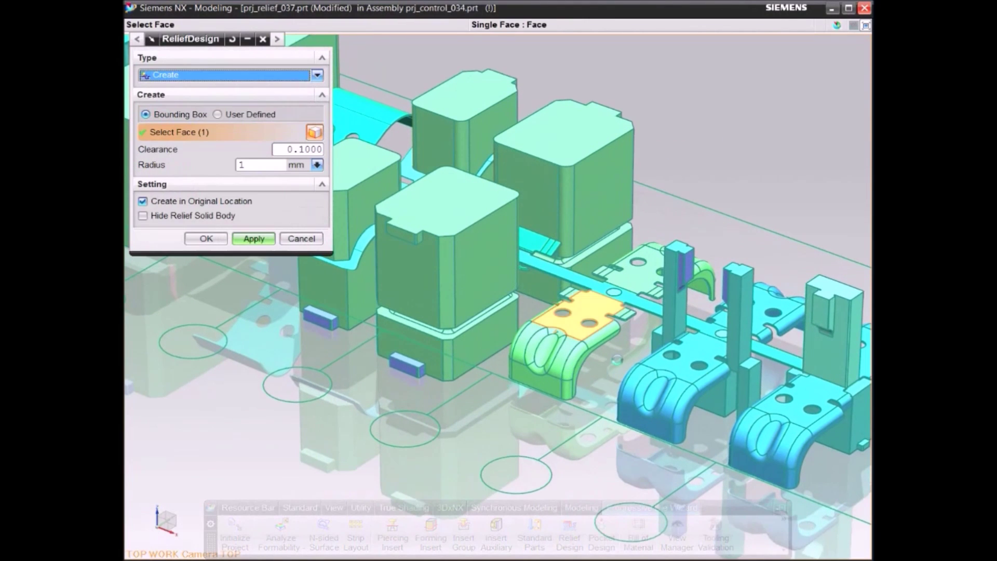
left_click(622, 328)
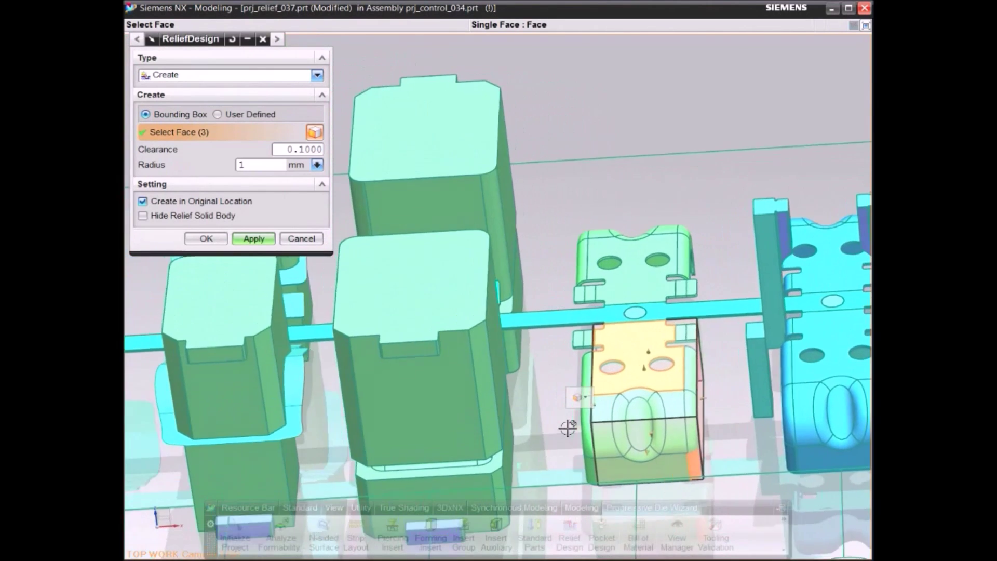
middle_click_drag(568, 428, 497, 366)
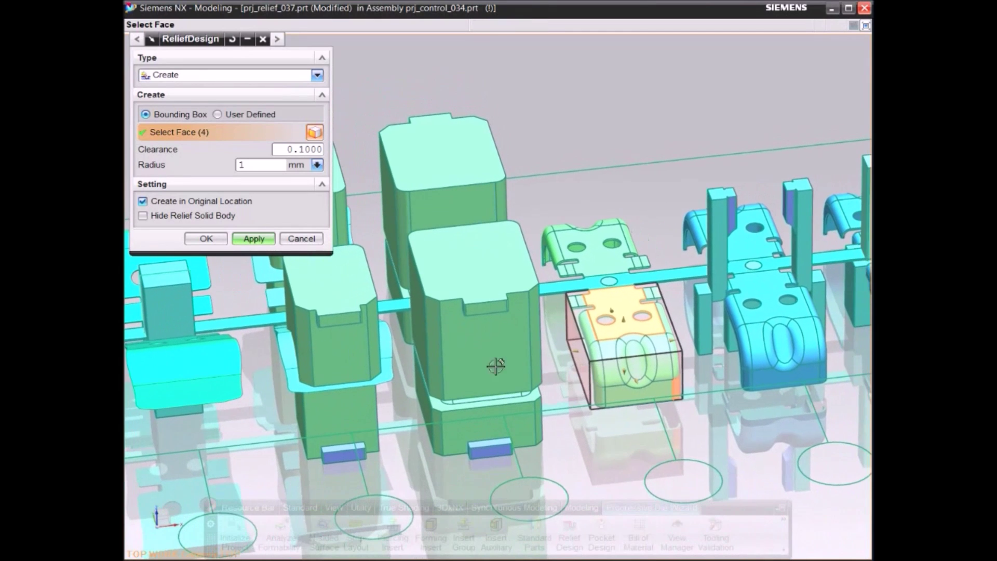
left_click(254, 239)
Copy the relief solid twice onto the following strip stations, keeping the copies in their original location.
left_click(253, 76)
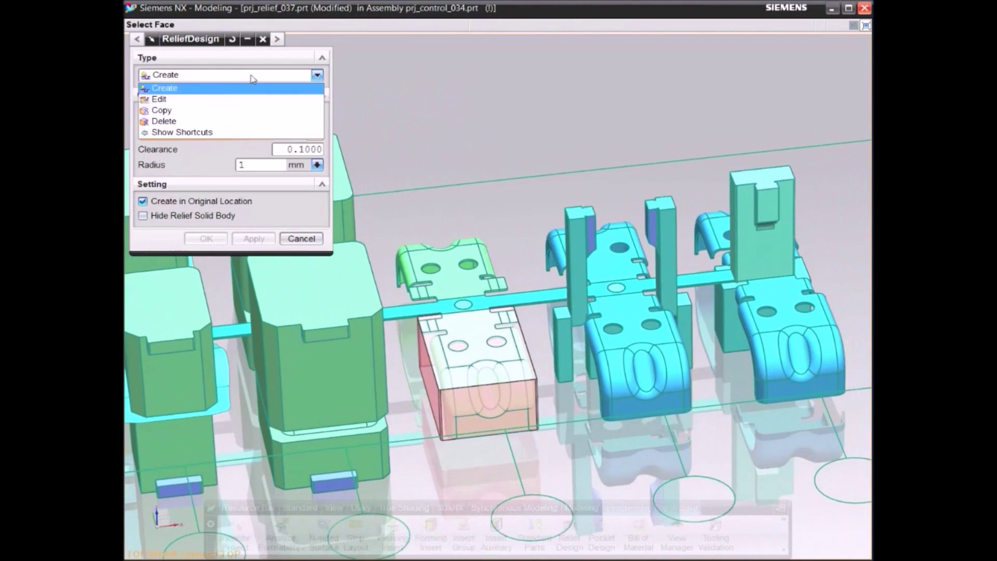
left_click(245, 113)
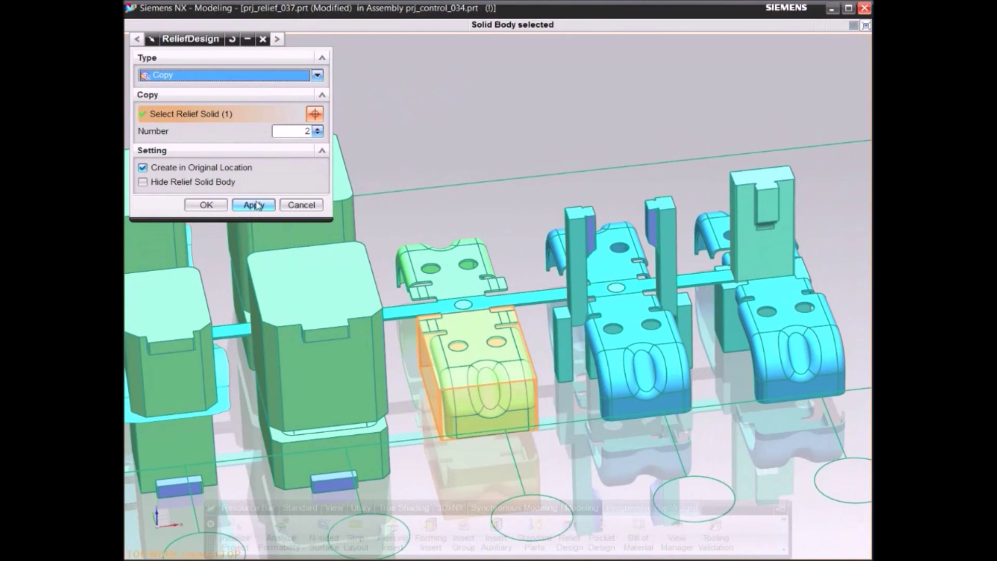
left_click(254, 205)
left_click(300, 205)
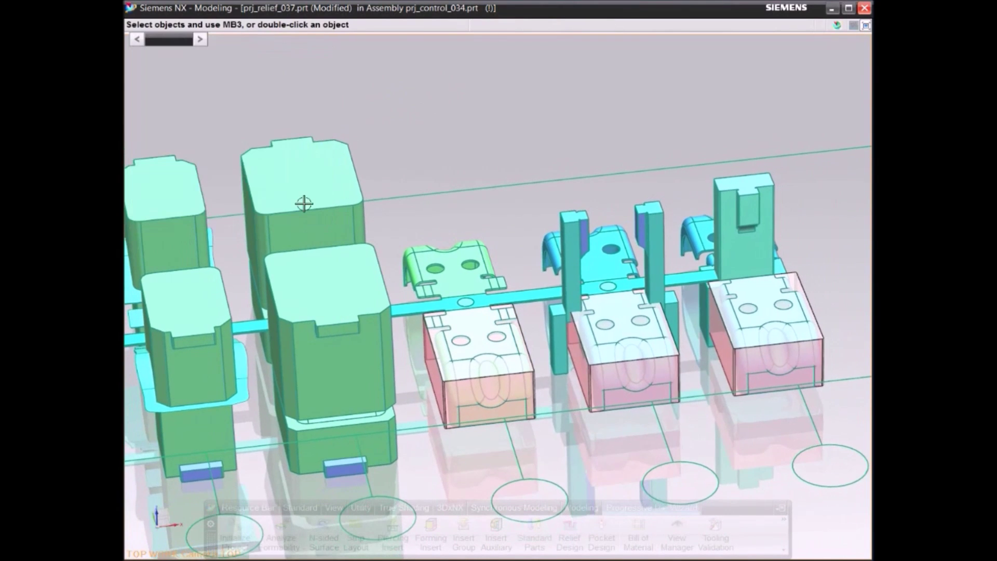
Show the die plate, subtract the intersecting insert and relief components from it as pockets, and hide the insert groups.
left_click(677, 533)
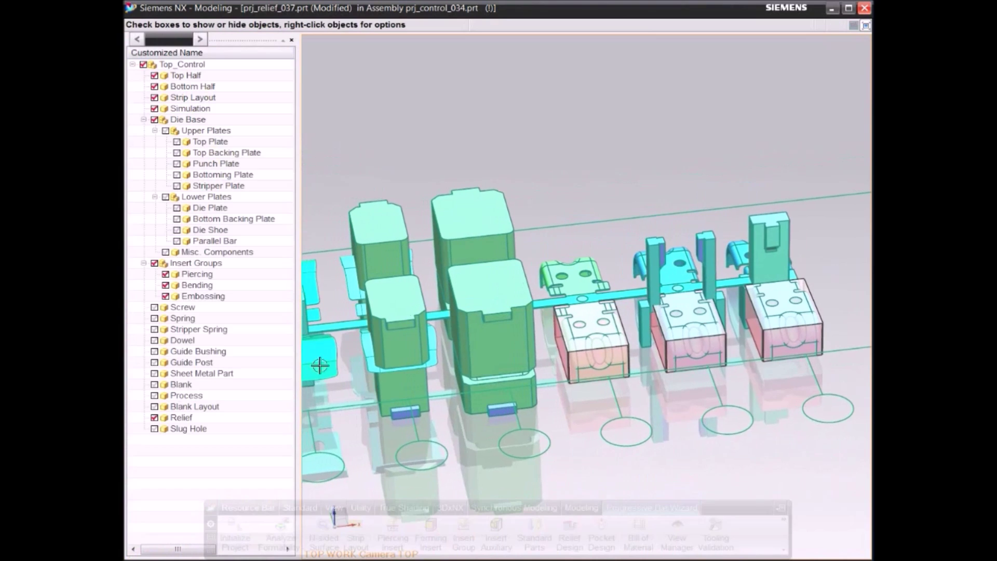
left_click(176, 208)
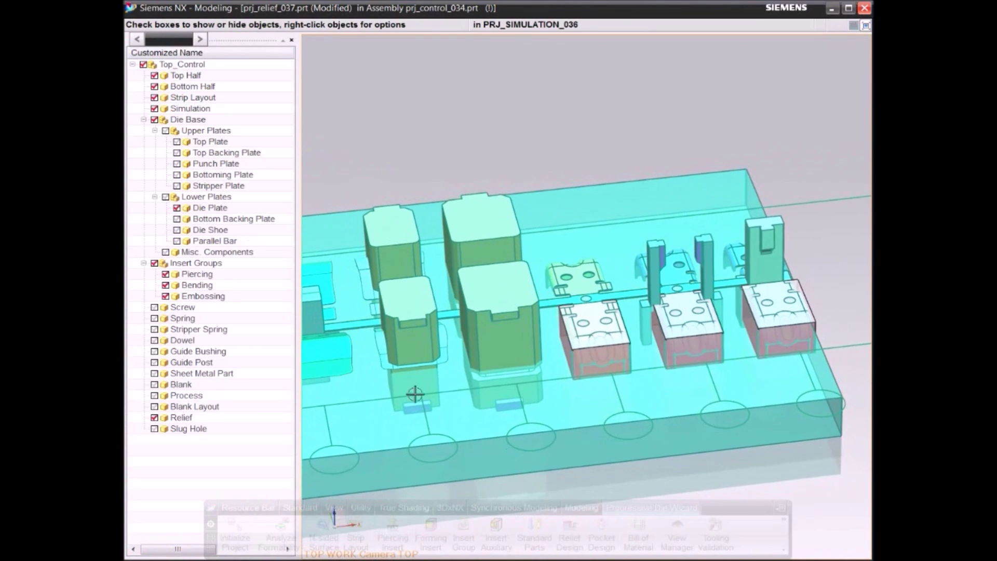
left_click(602, 525)
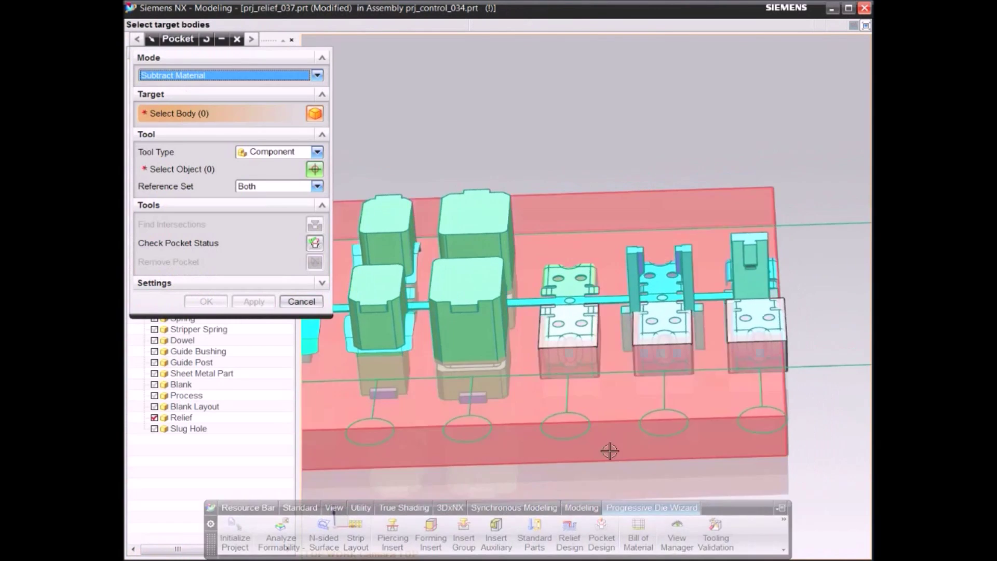
left_click(610, 450)
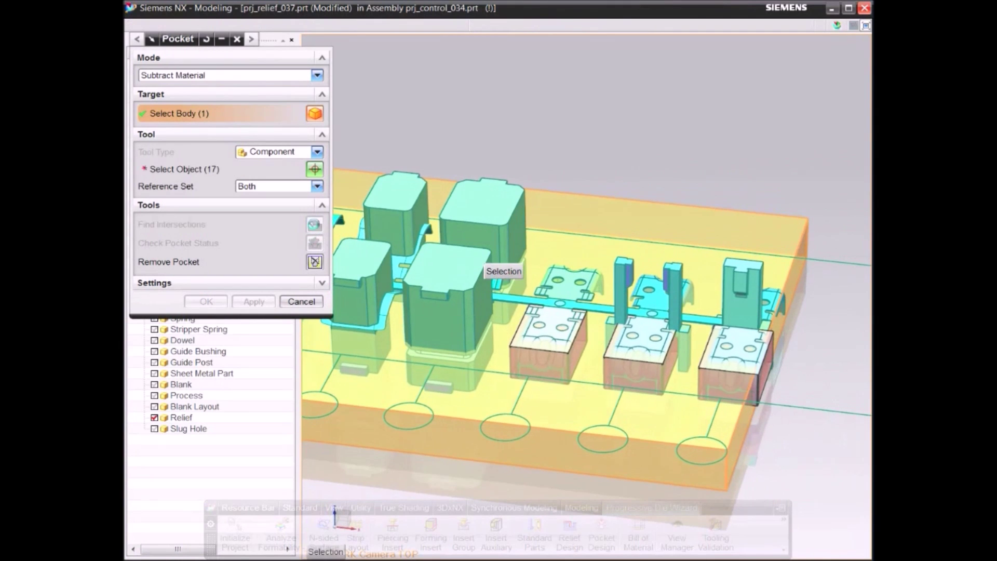
left_click(254, 302)
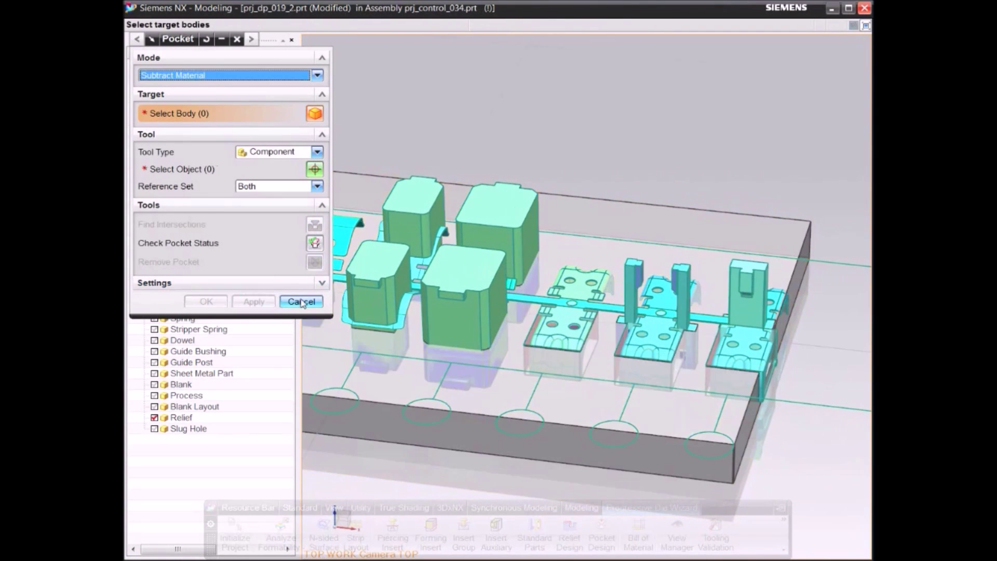
left_click(302, 301)
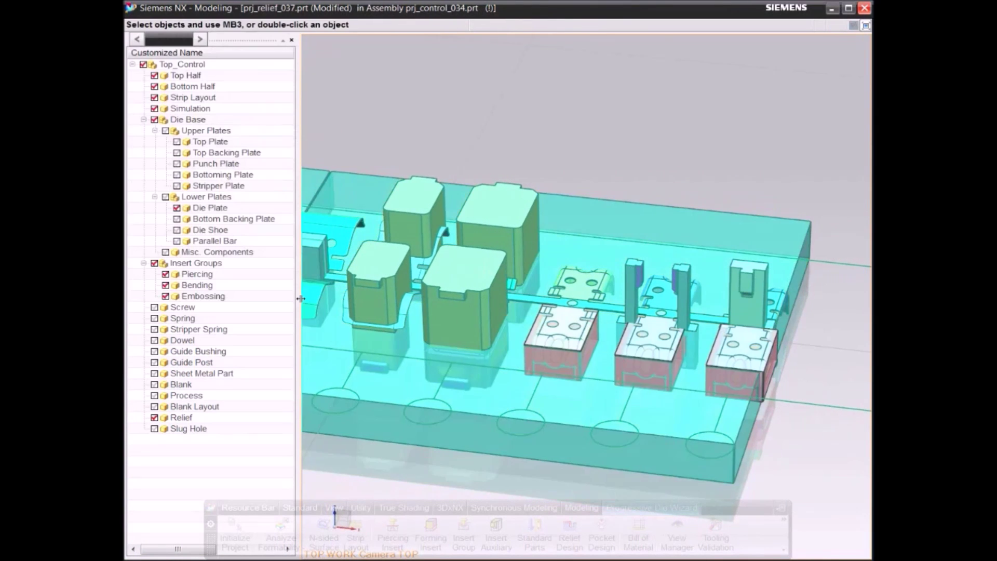
left_click(155, 264)
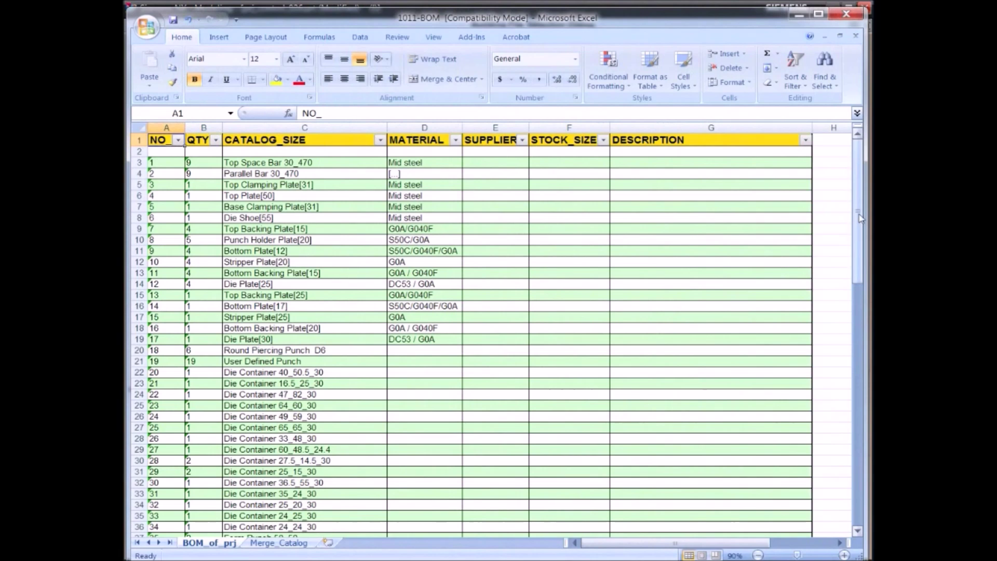
Switch to Excel and look through the rows of the 1011-BOM bill of materials.
left_click_drag(860, 219, 866, 459)
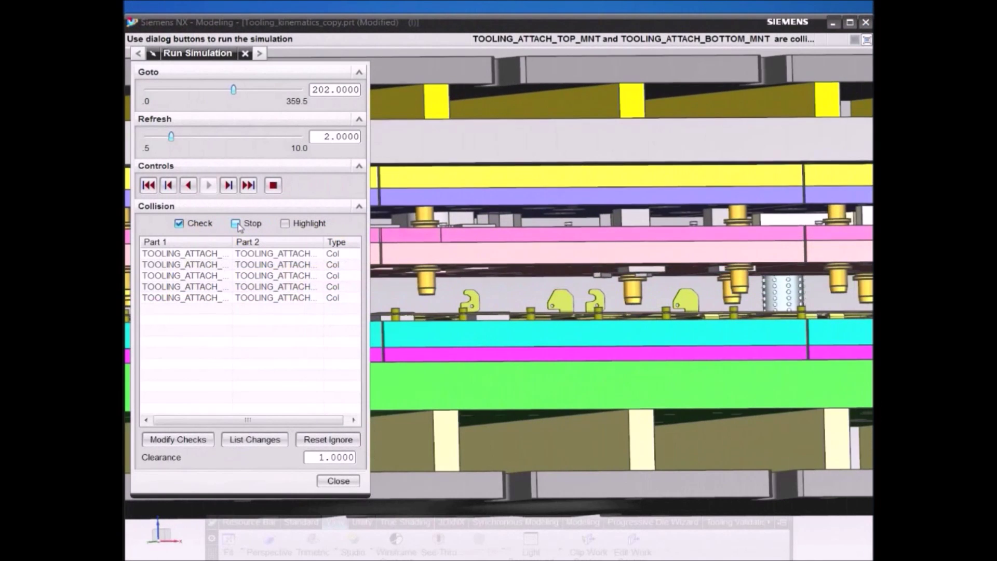
Make the kinematic simulation stop at collisions, and advance it frame by frame to 256 degrees.
left_click(236, 224)
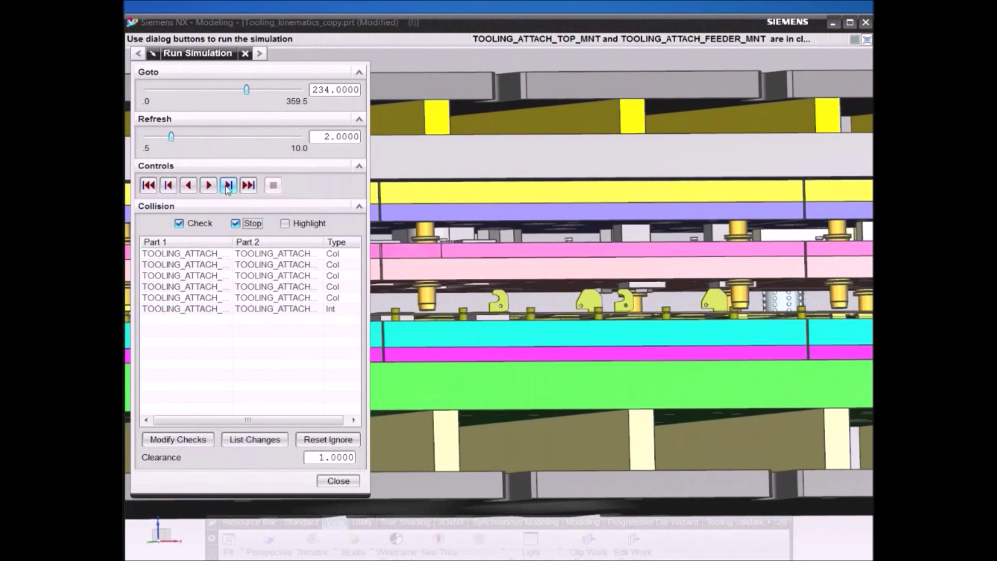
left_click(229, 186)
left_click(229, 185)
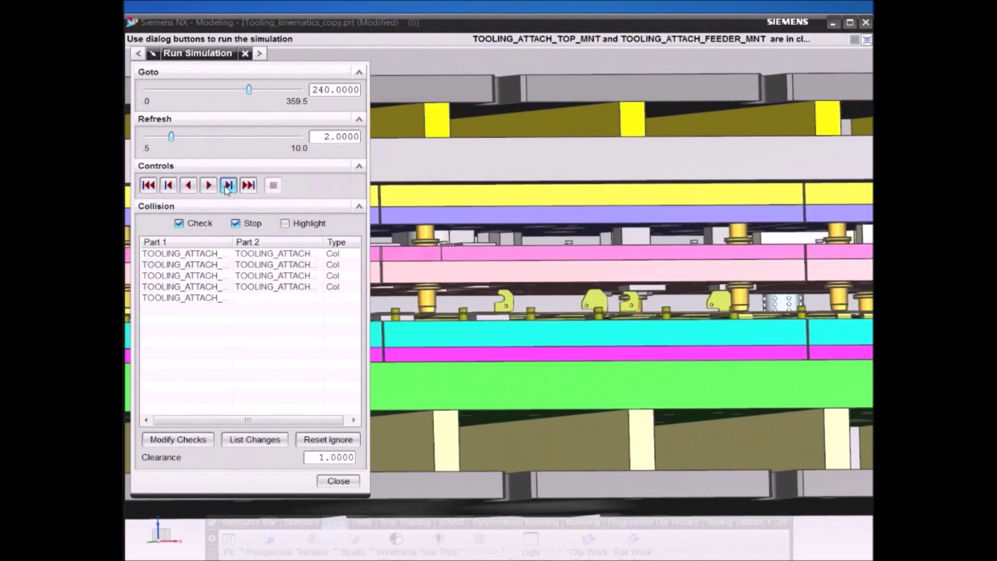
left_click(225, 187)
left_click(225, 187)
left_click(226, 187)
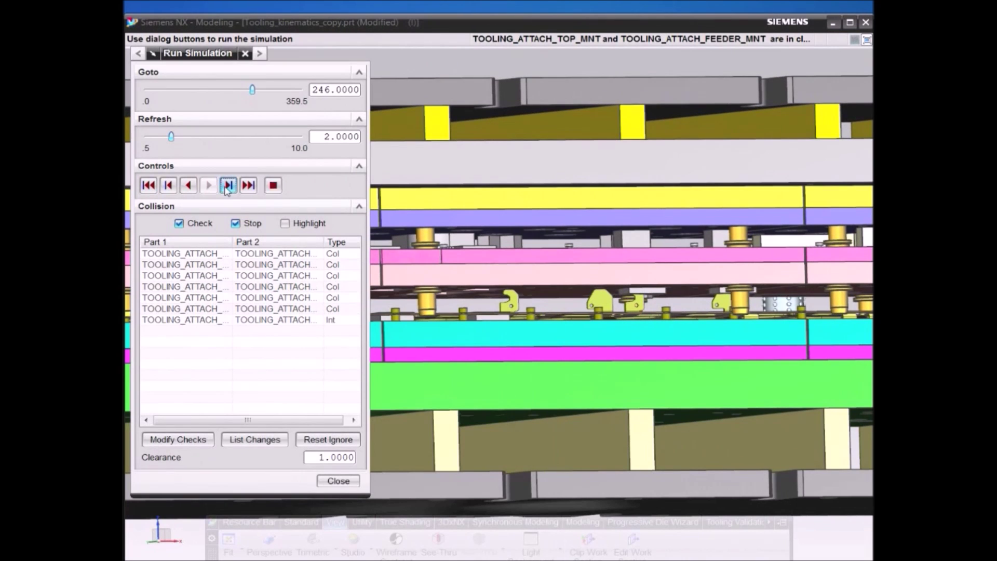
left_click(225, 190)
left_click(225, 190)
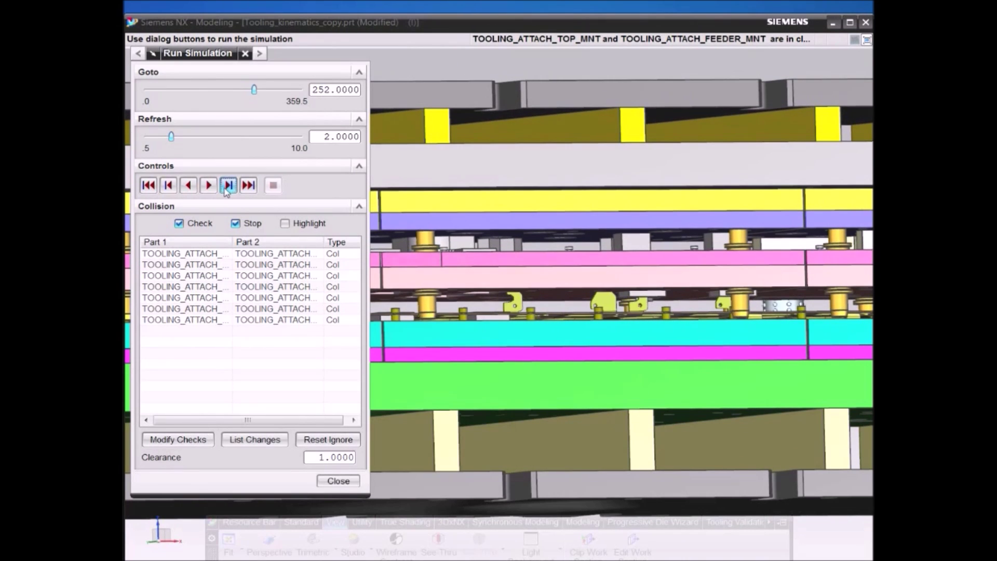
left_click(226, 192)
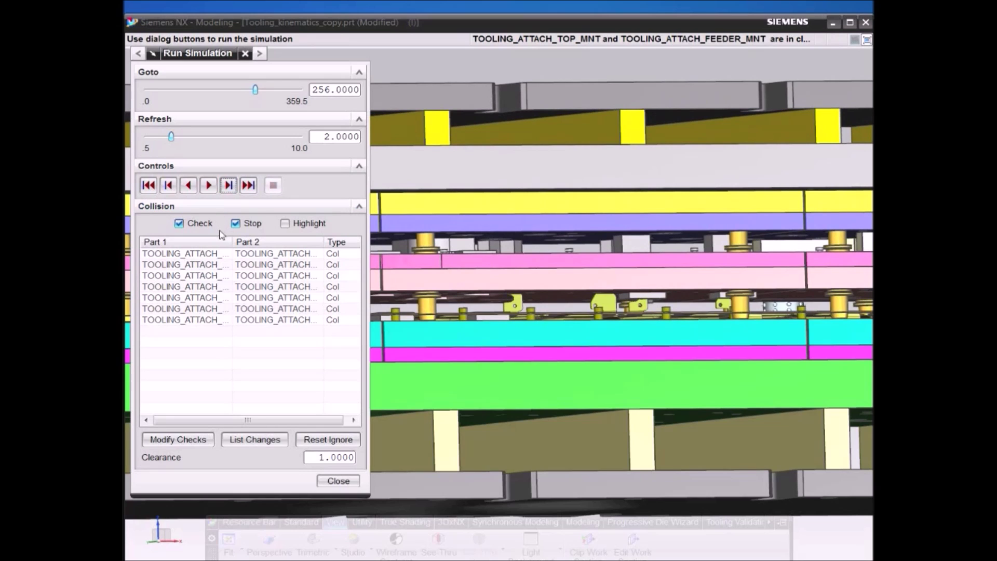
Analyze the last listed collision, between stripper and feeder, examining all collision objects together and stepping through them individually.
right_click(200, 322)
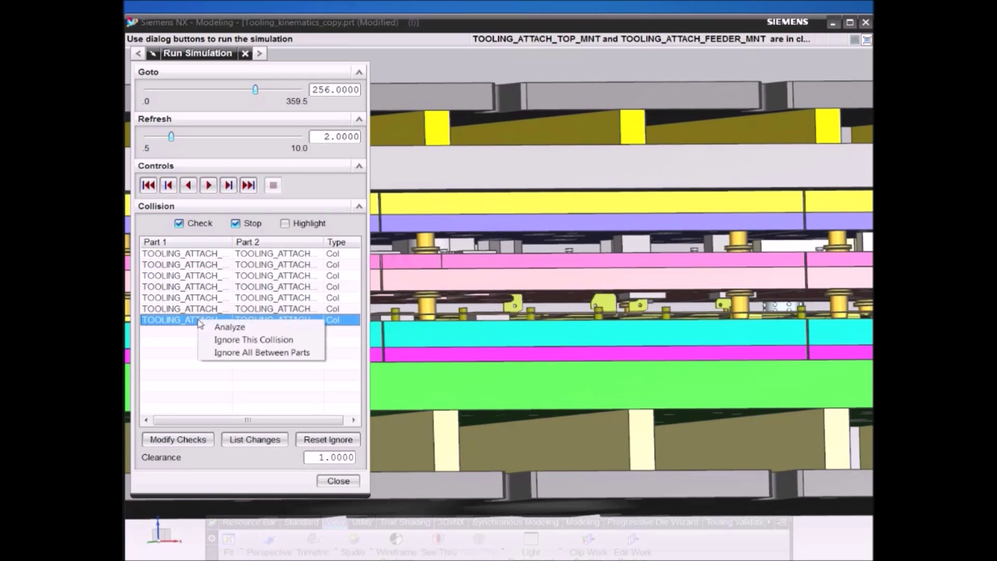
left_click(221, 327)
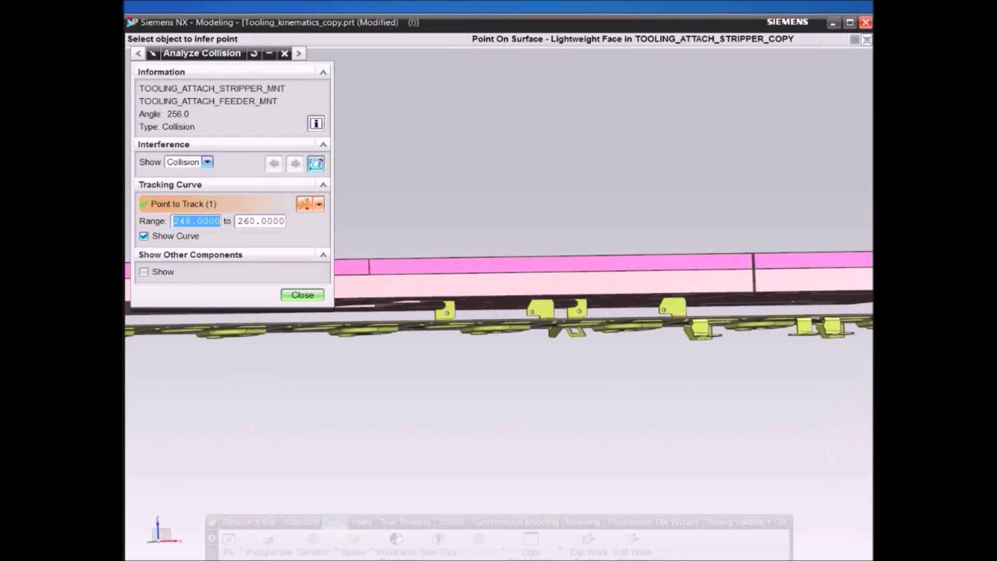
left_click(316, 164)
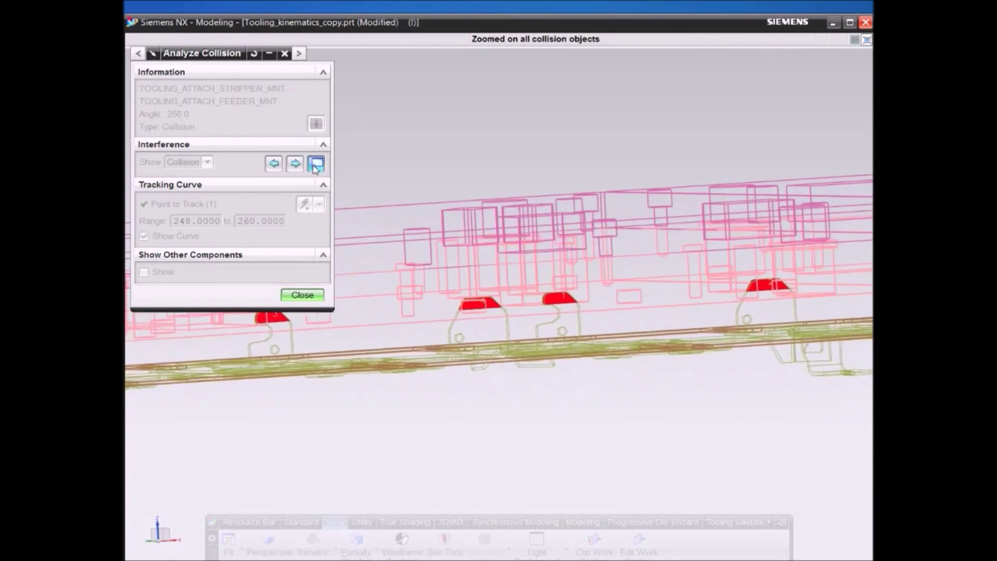
left_click(296, 165)
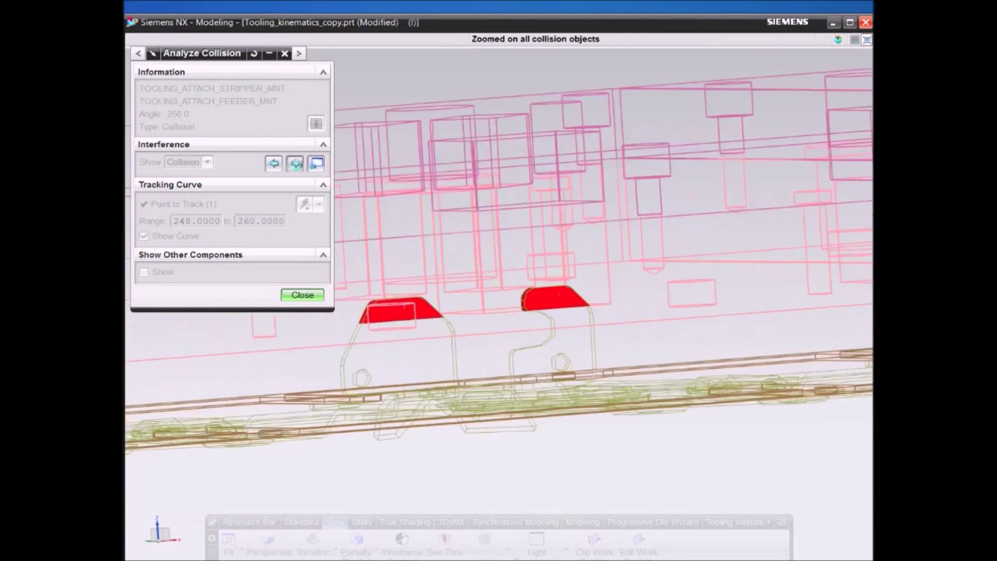
left_click(295, 164)
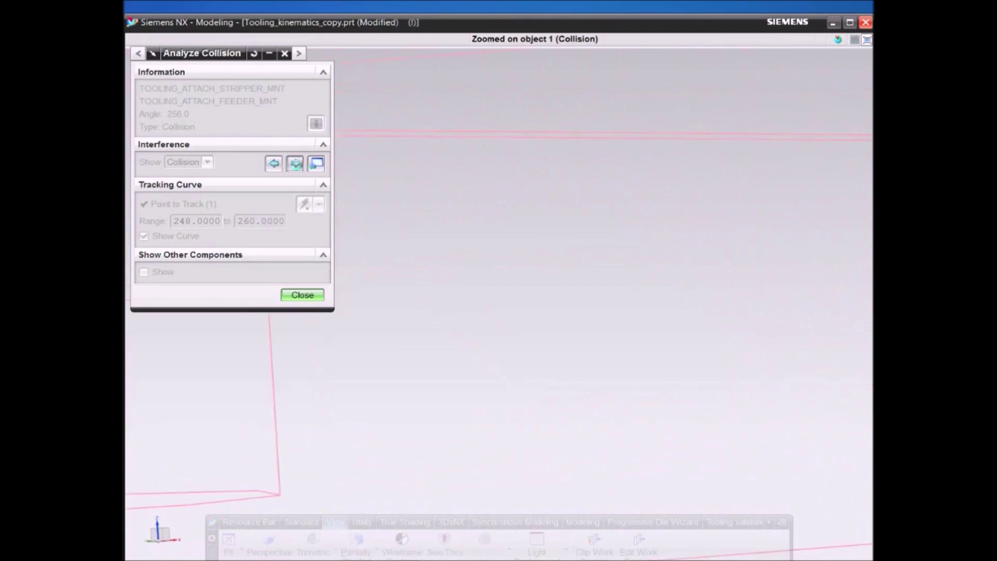